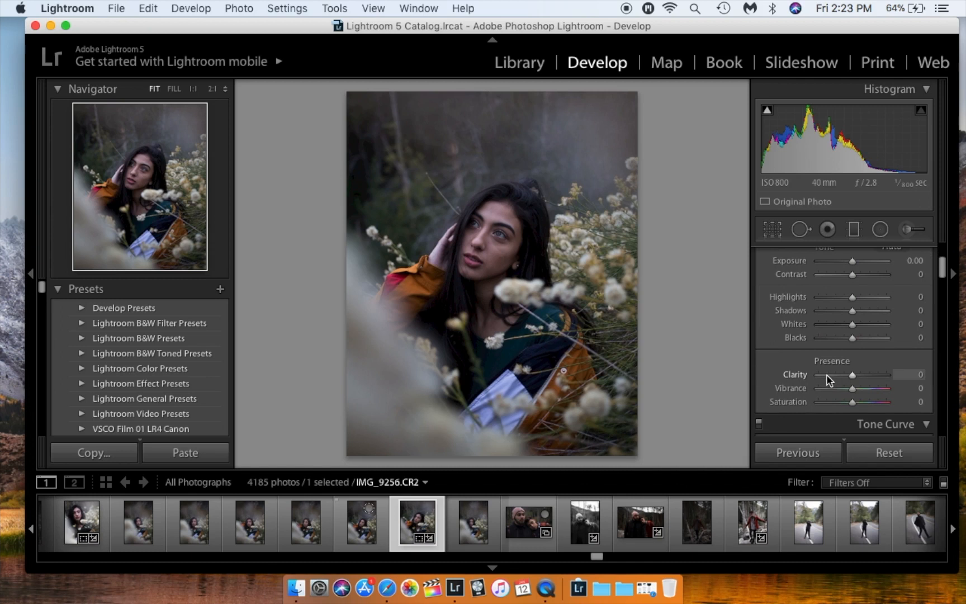
Step: Set the portrait's Clarity to -21 to soften the image slightly
click(854, 377)
mouse_move(853, 377)
mouse_down()
mouse_move(808, 382)
mouse_move(879, 377)
mouse_move(847, 382)
mouse_up()
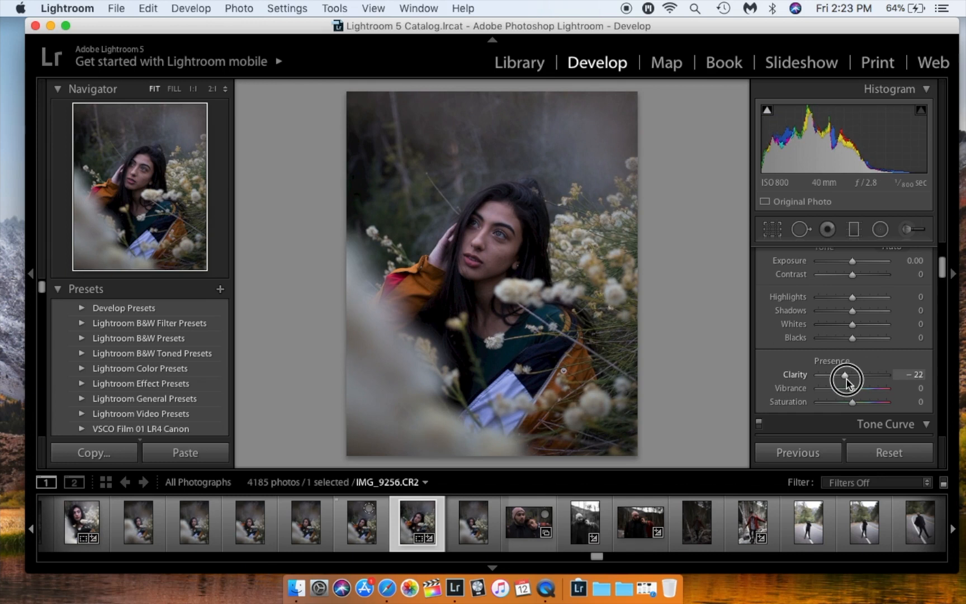
Step: Set the noise reduction Luminance to 77, judging the effect on the woman's face at 1:1
scroll(847, 382, down, 5)
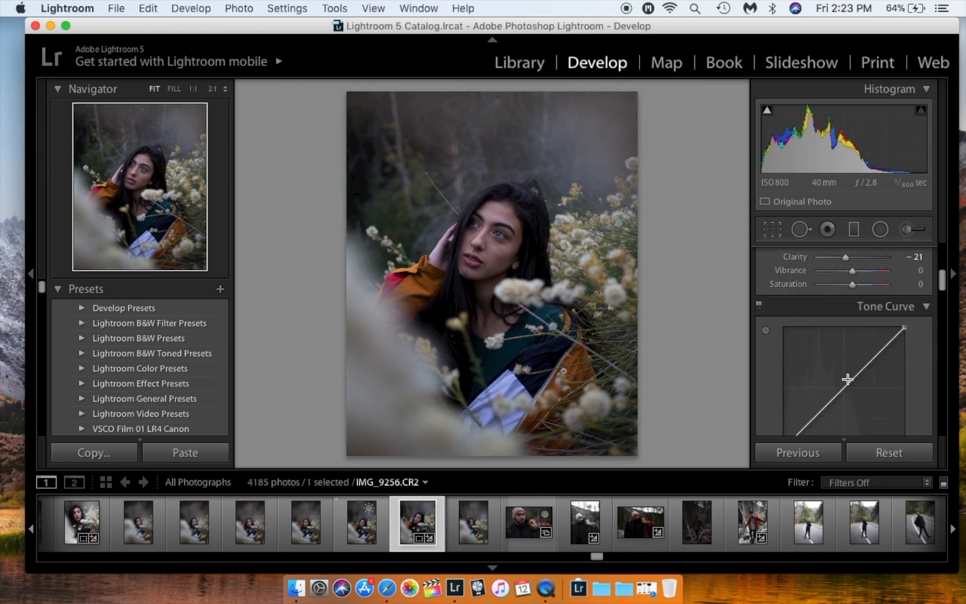
scroll(847, 379, down, 12)
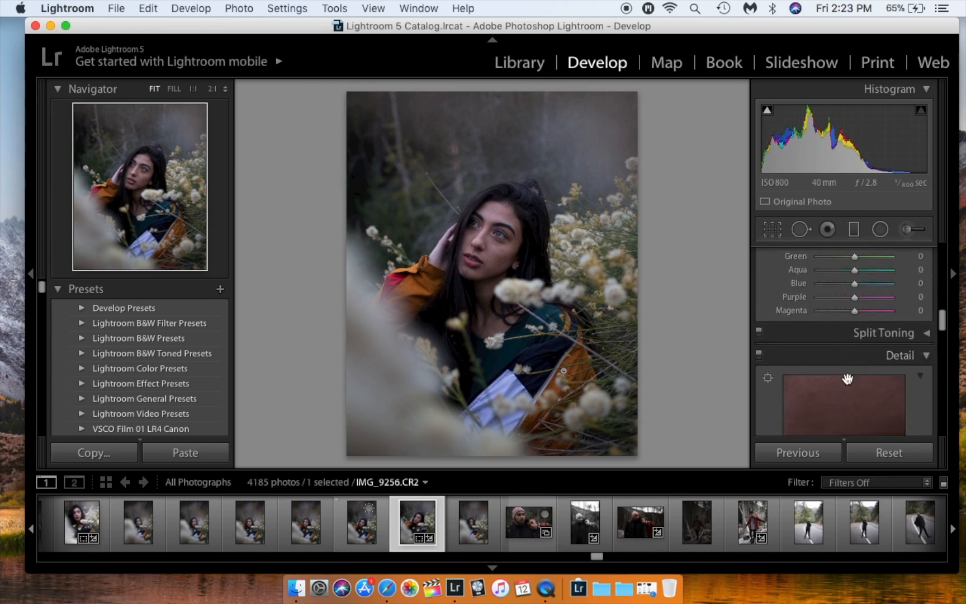
scroll(847, 379, up, 6)
scroll(841, 349, down, 8)
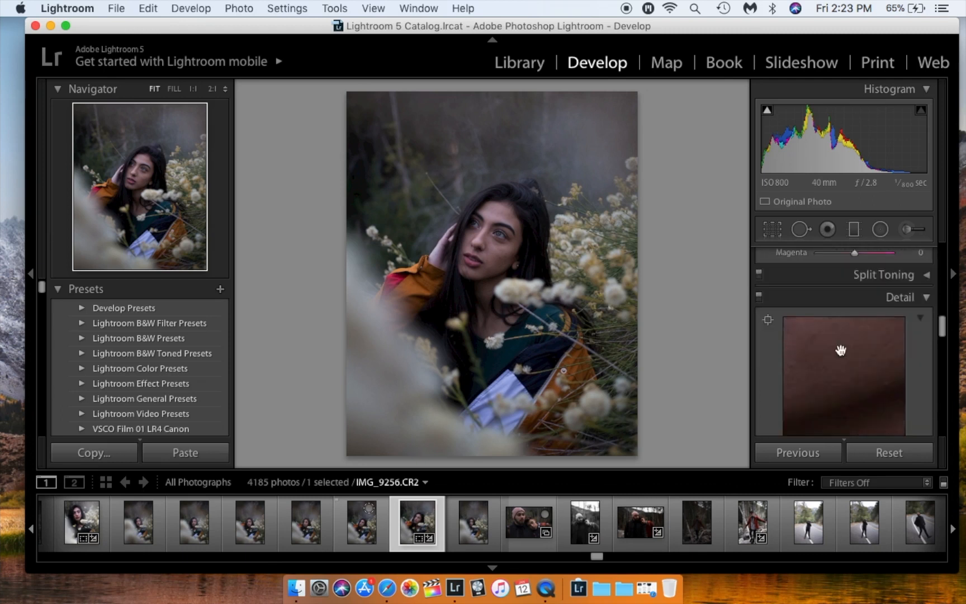
scroll(840, 350, down, 6)
scroll(842, 355, down, 5)
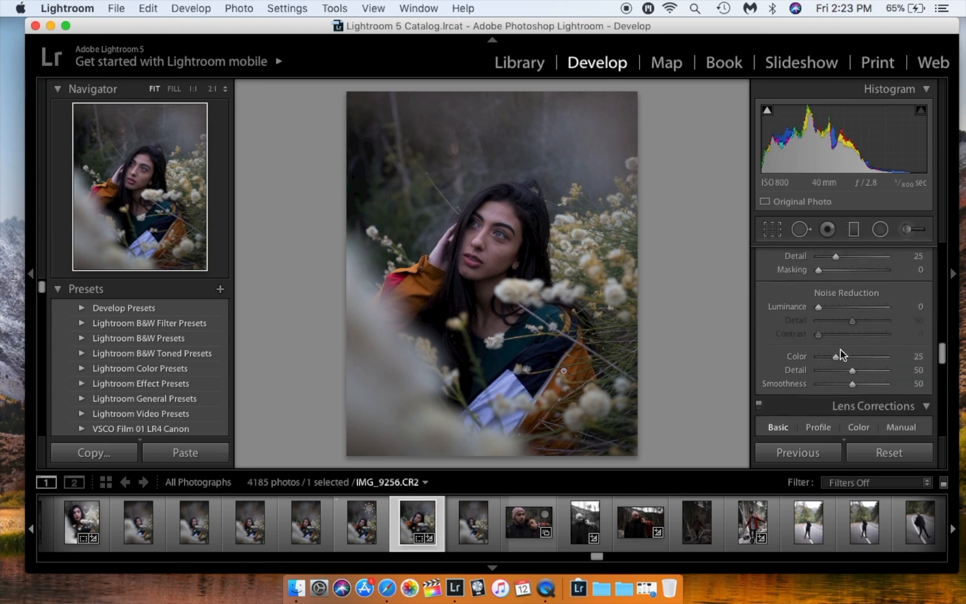
scroll(843, 352, up, 5)
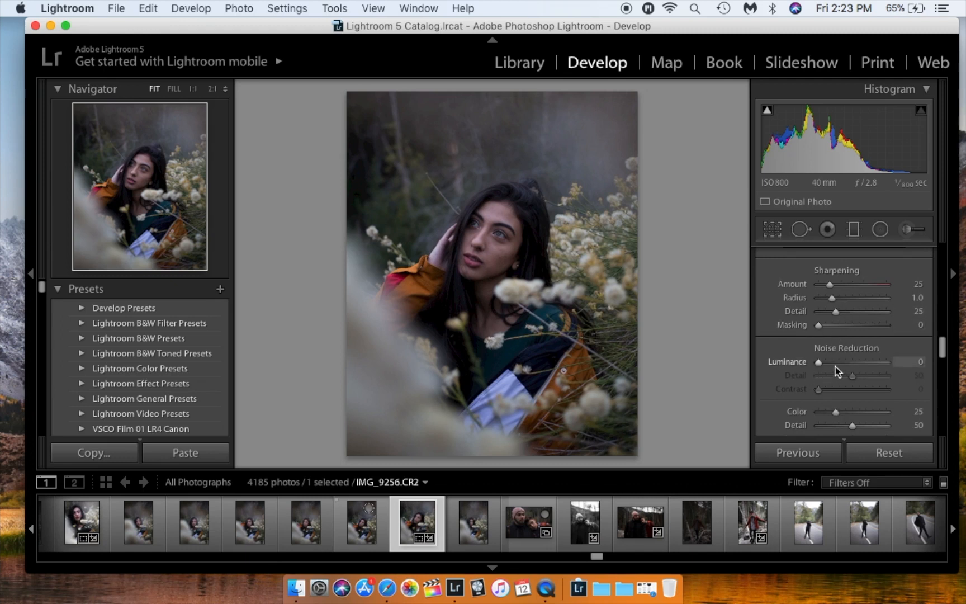
click(819, 363)
drag(818, 364, 789, 362)
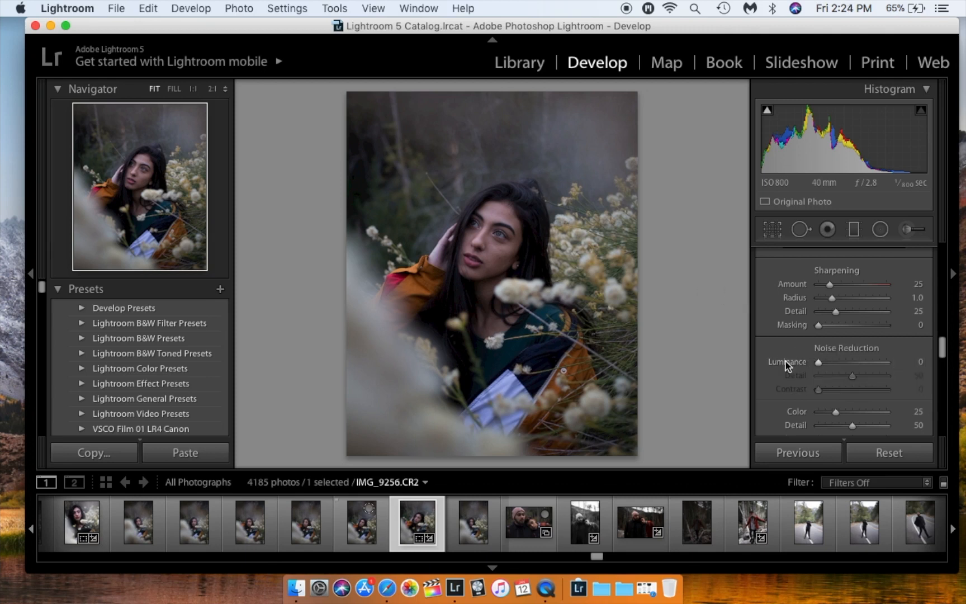
click(491, 240)
drag(528, 334, 514, 237)
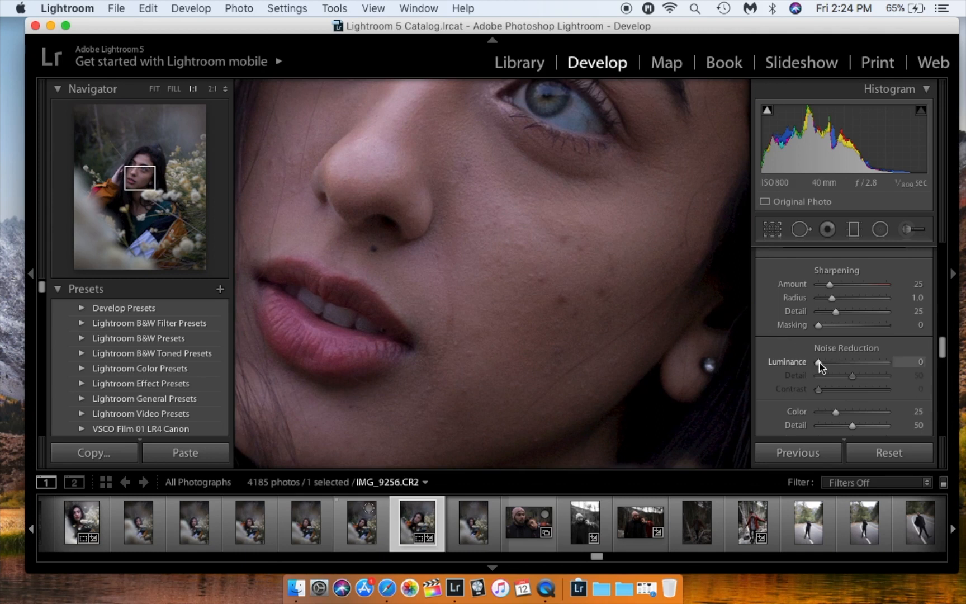
drag(820, 366, 870, 366)
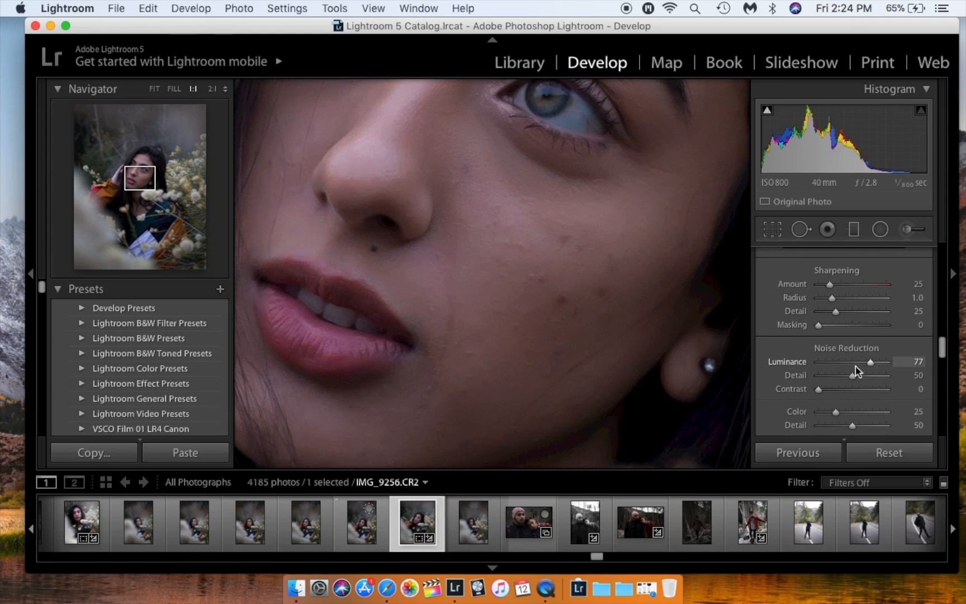
Step: Set the luminance noise reduction Detail to 82, judging it on the eyes and cheek up close
click(604, 287)
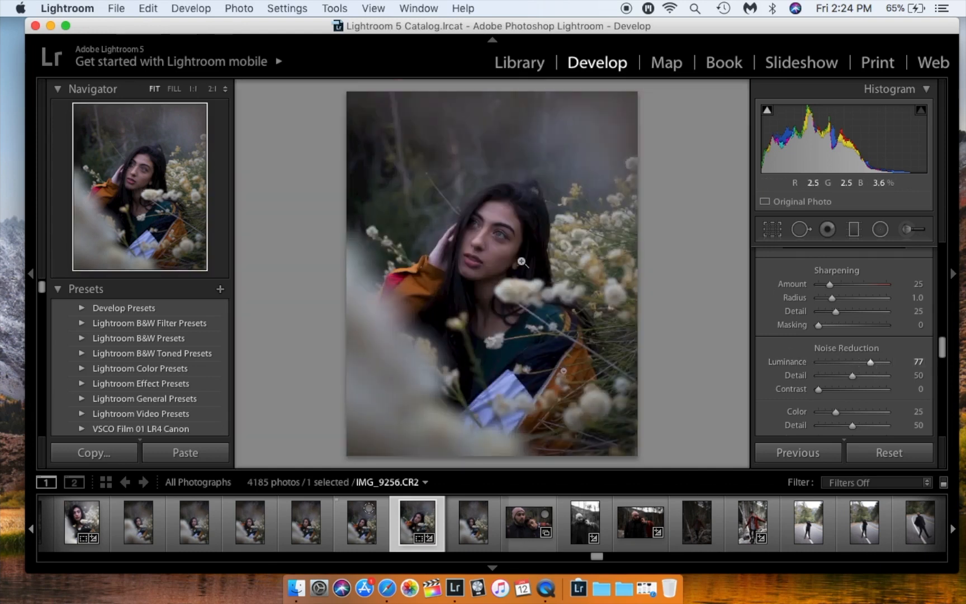
click(522, 261)
drag(478, 209, 646, 335)
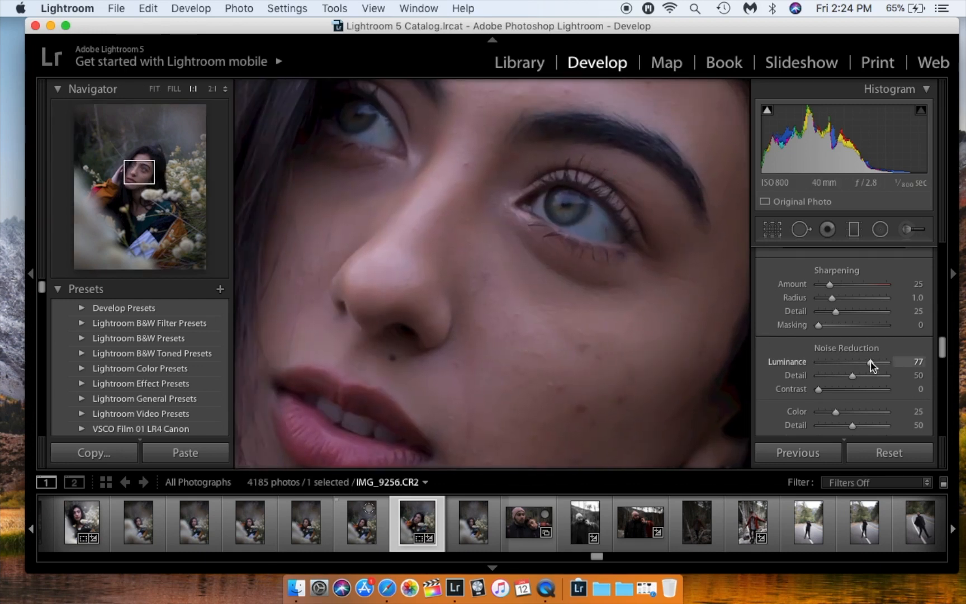
drag(852, 375, 875, 381)
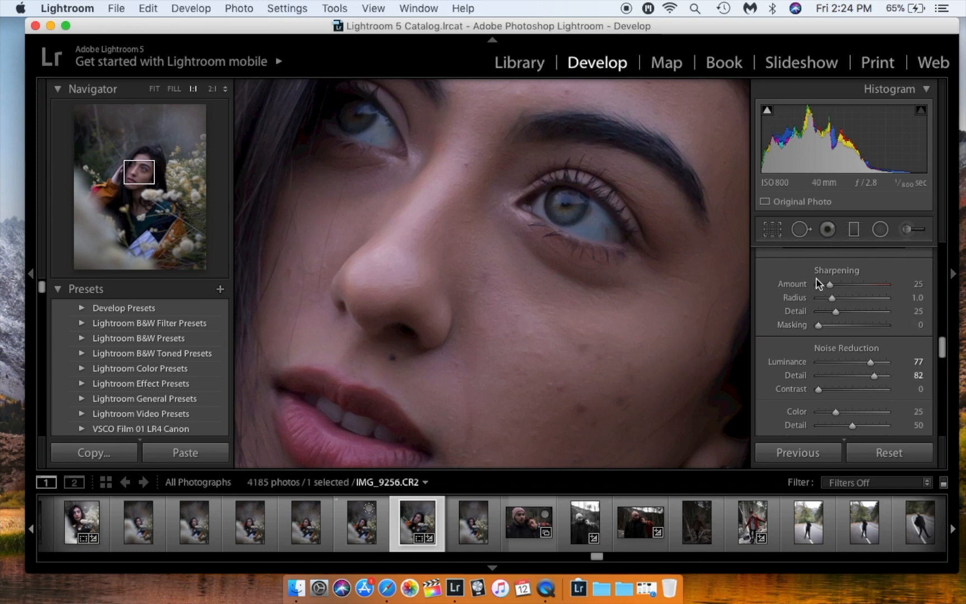
Step: Sharpen the photo with Amount 77 and Masking 30, previewing the mask while adjusting it
scroll(826, 308, up, 2)
drag(828, 342, 842, 346)
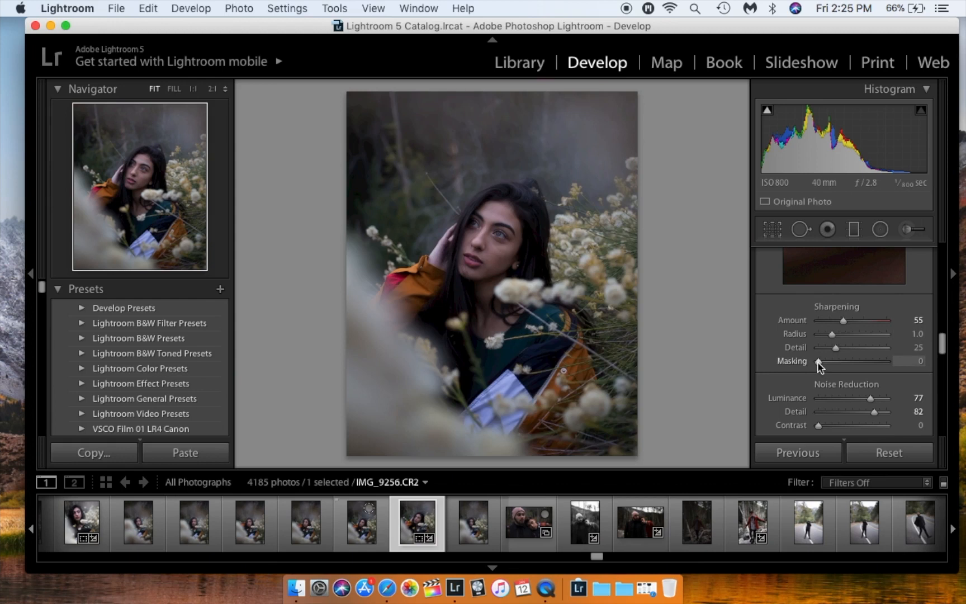
click(818, 363)
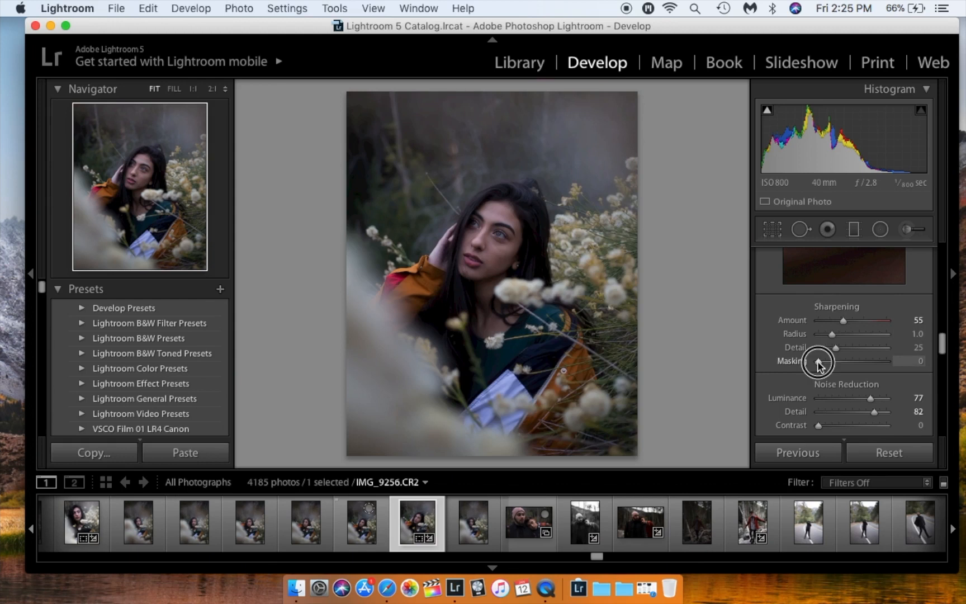
key(alt)
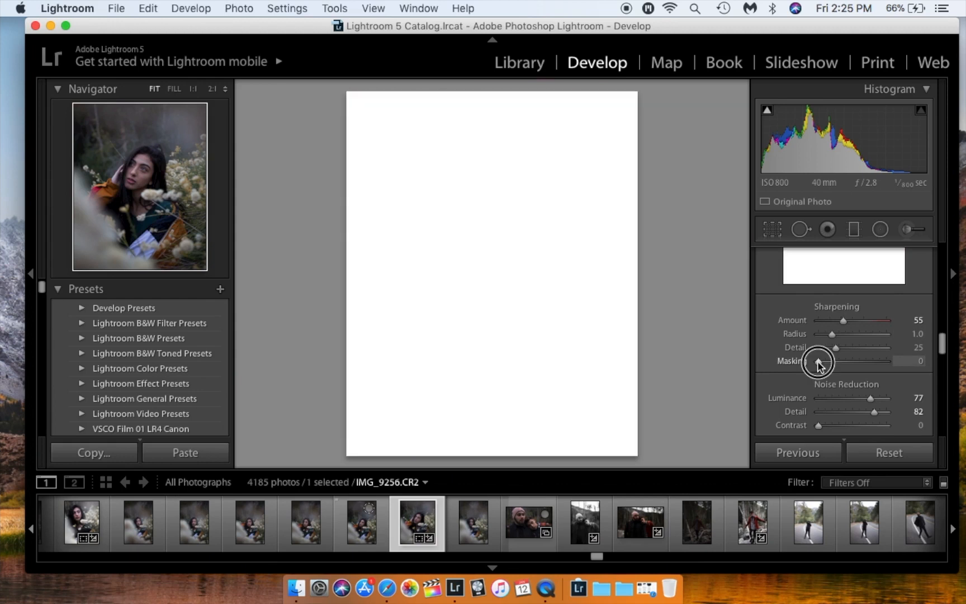
drag(819, 362, 838, 365)
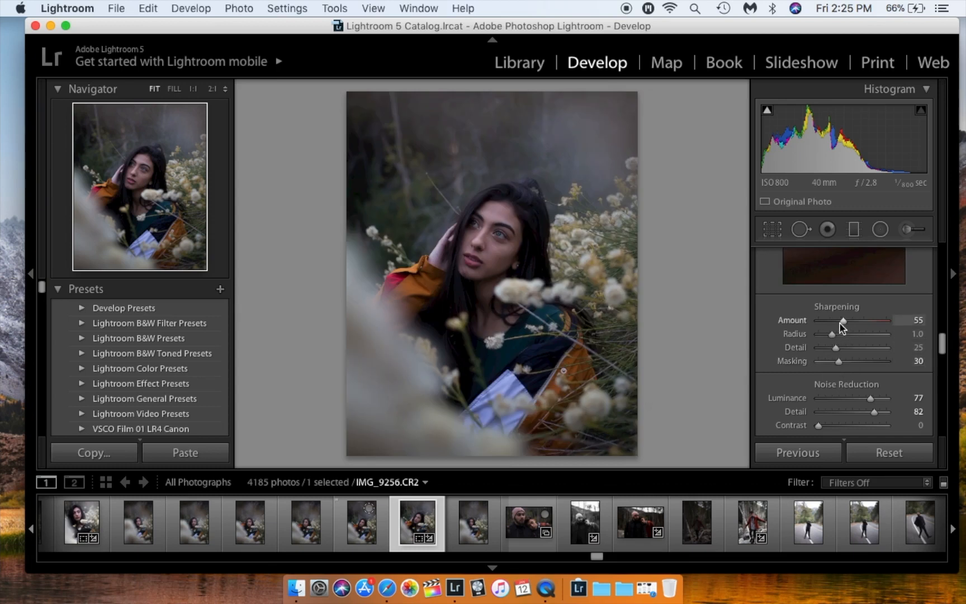
drag(842, 323, 852, 323)
Step: Examine the eyes, cheek and mouth at 1:1 to check skin smoothness, sharpness and blemishes
click(490, 246)
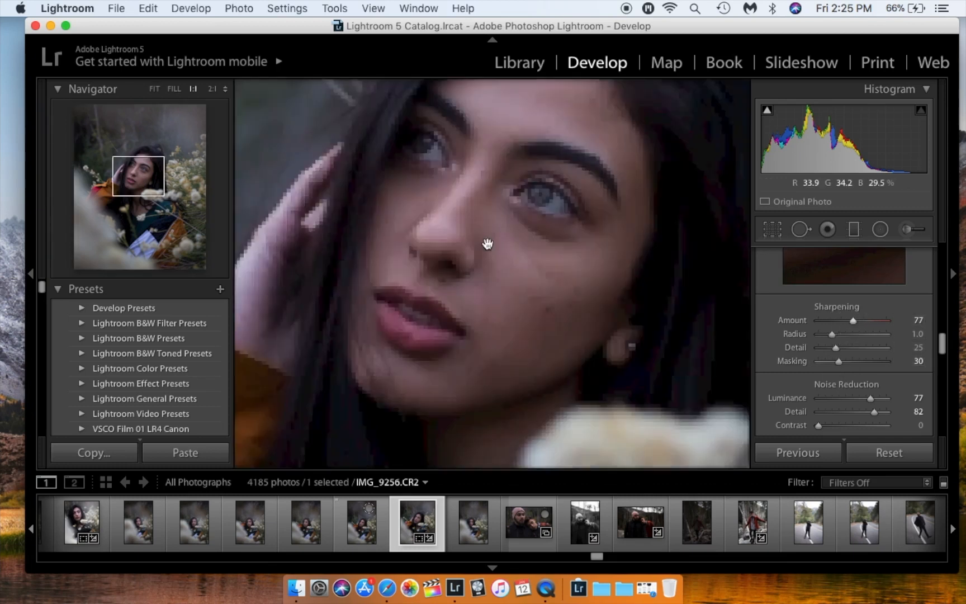
drag(547, 269, 528, 362)
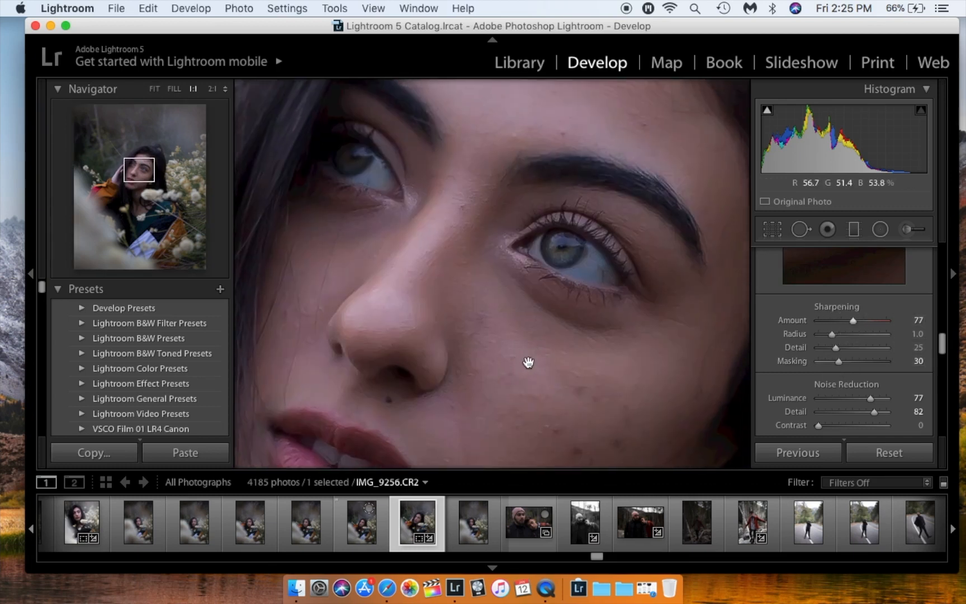
click(554, 338)
click(482, 252)
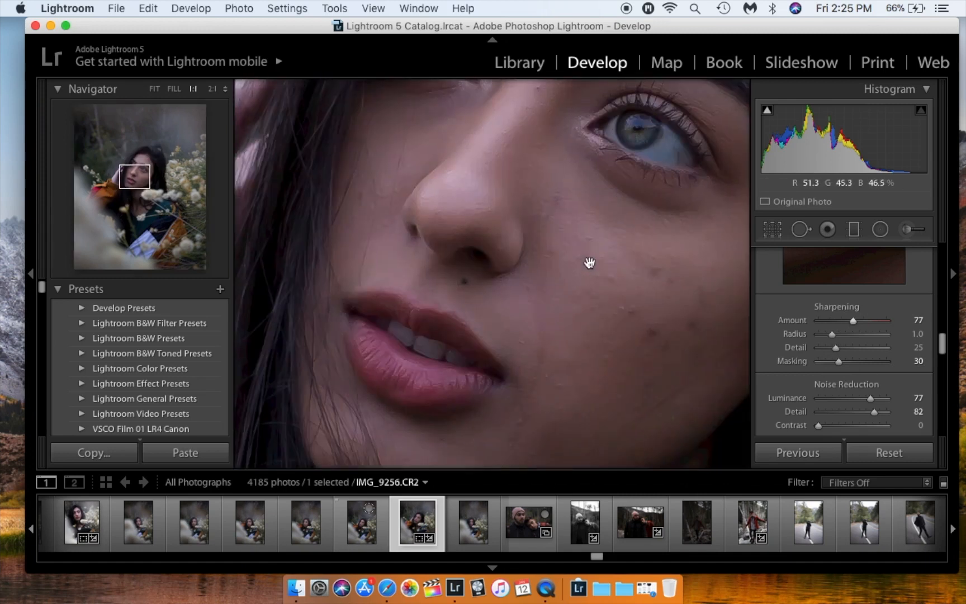
drag(660, 270, 562, 369)
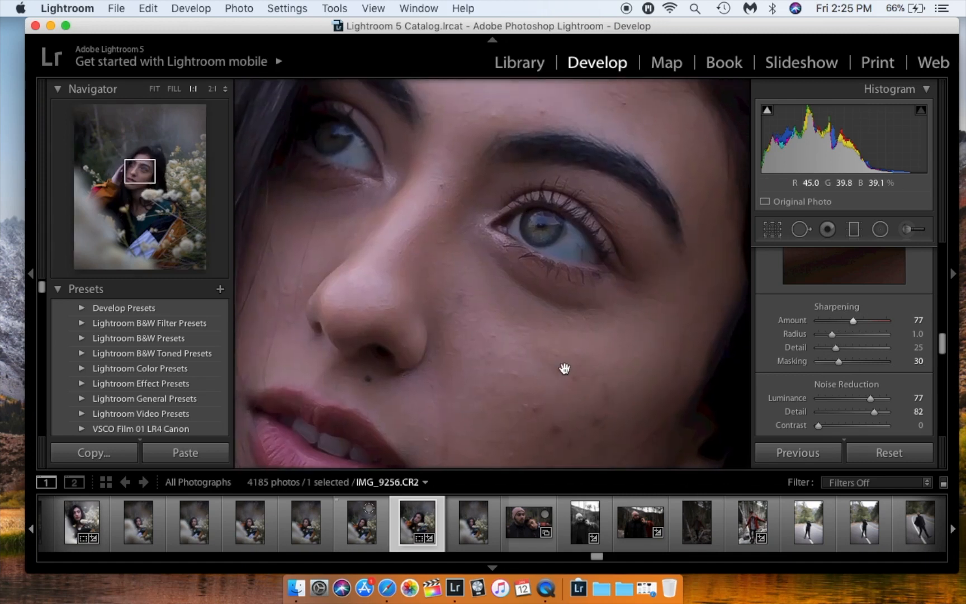
drag(535, 237, 571, 162)
drag(551, 341, 557, 247)
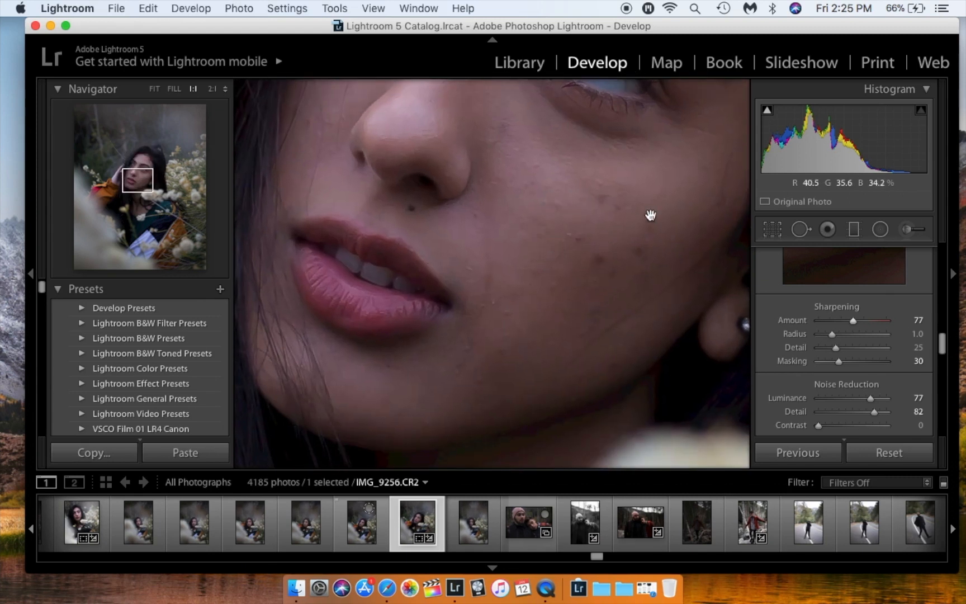
Step: Clone out four blemishes on the woman's cheek using the Spot Removal tool at size 19
click(800, 229)
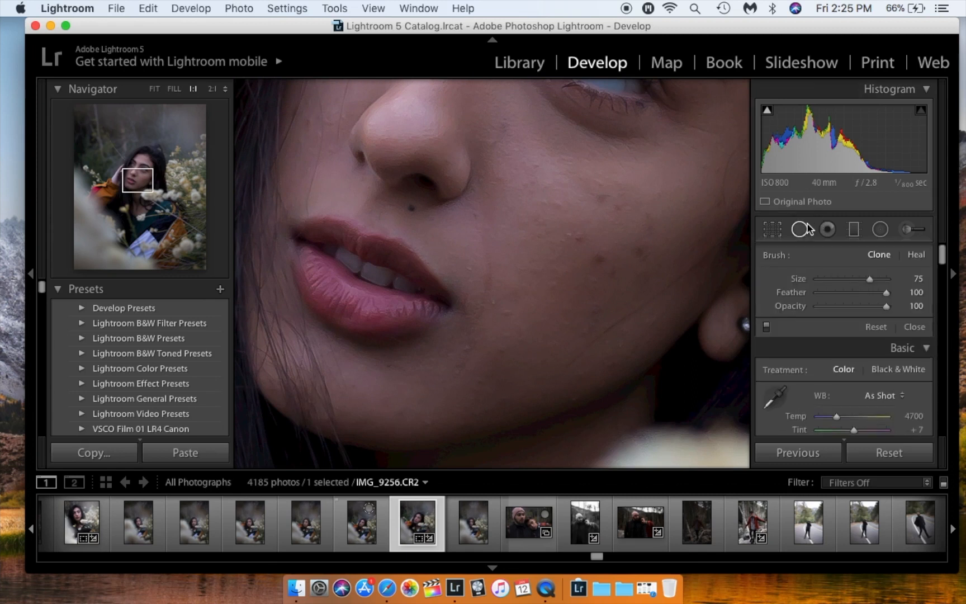
click(601, 233)
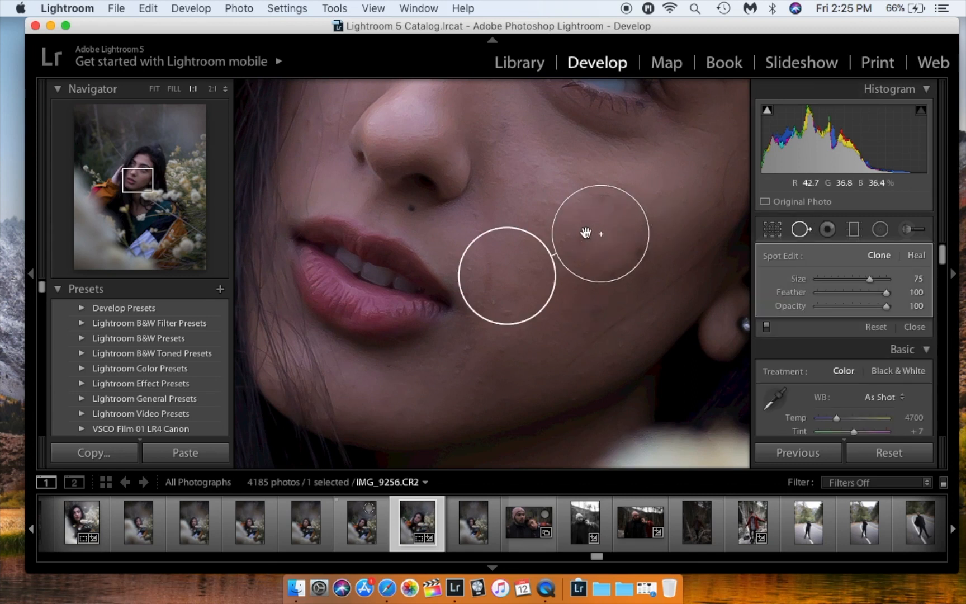
key(super+z)
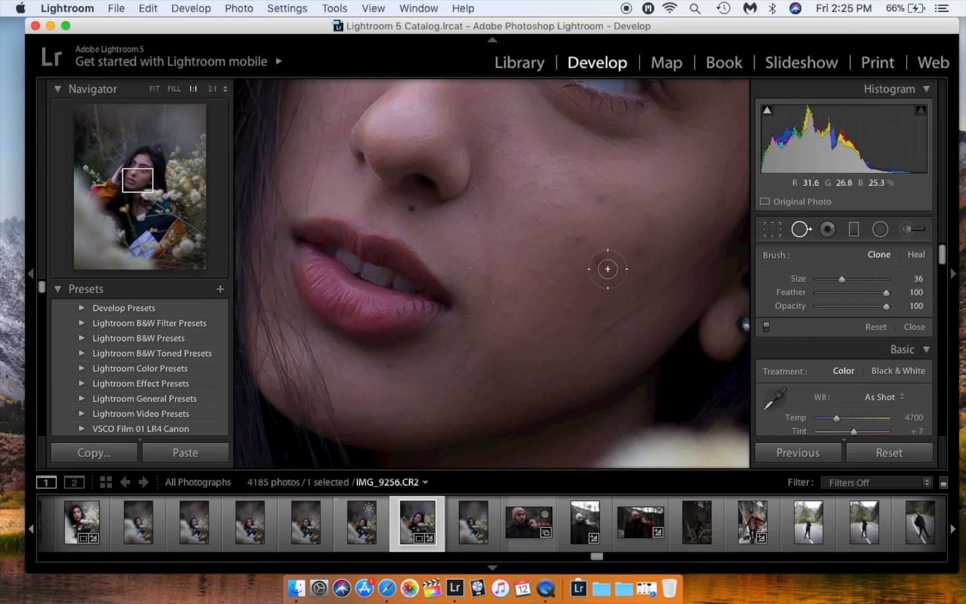
click(599, 259)
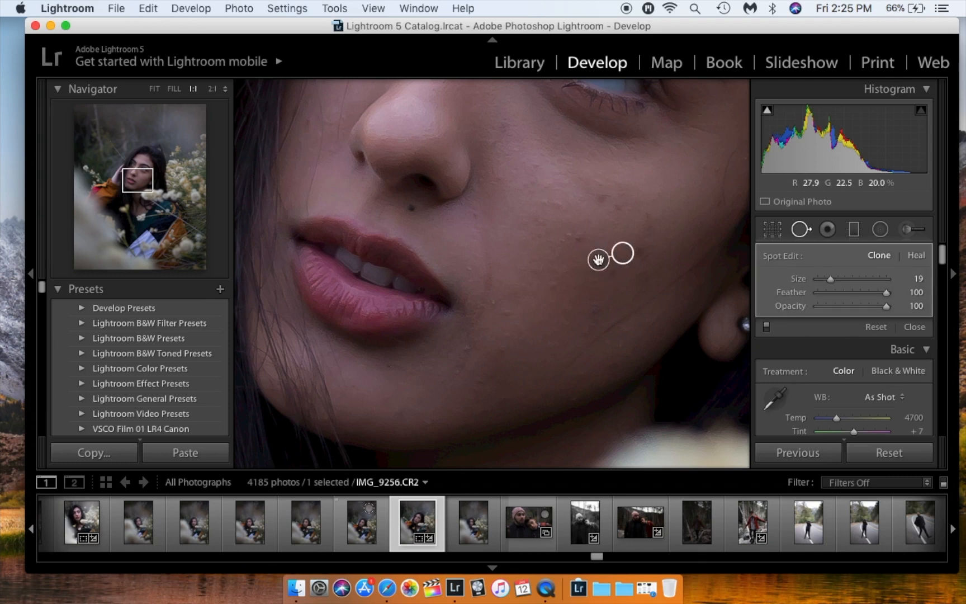
click(639, 251)
click(576, 241)
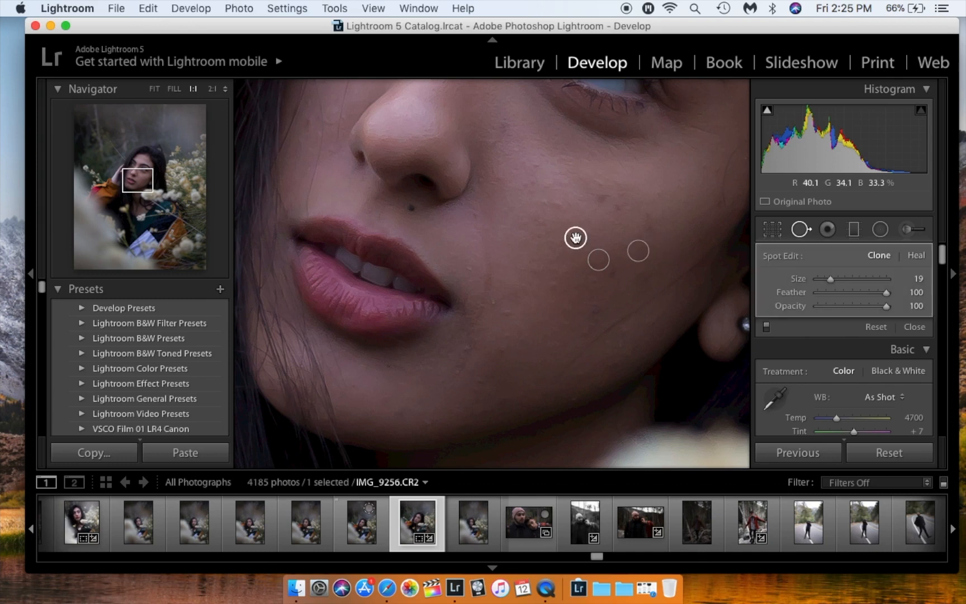
click(594, 313)
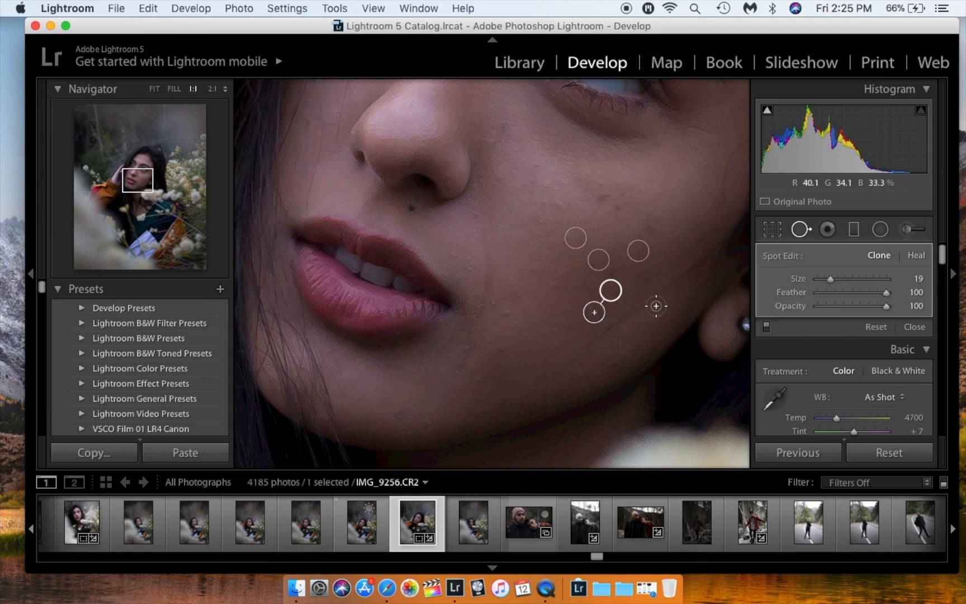
click(805, 230)
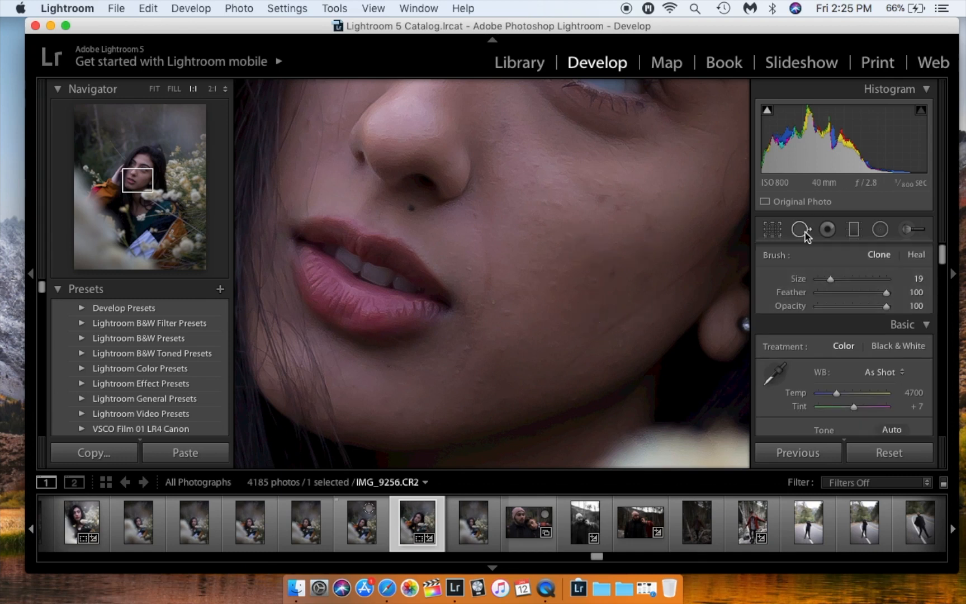
Step: Check the retouched face up close and enable lens profile corrections for the photo
click(576, 307)
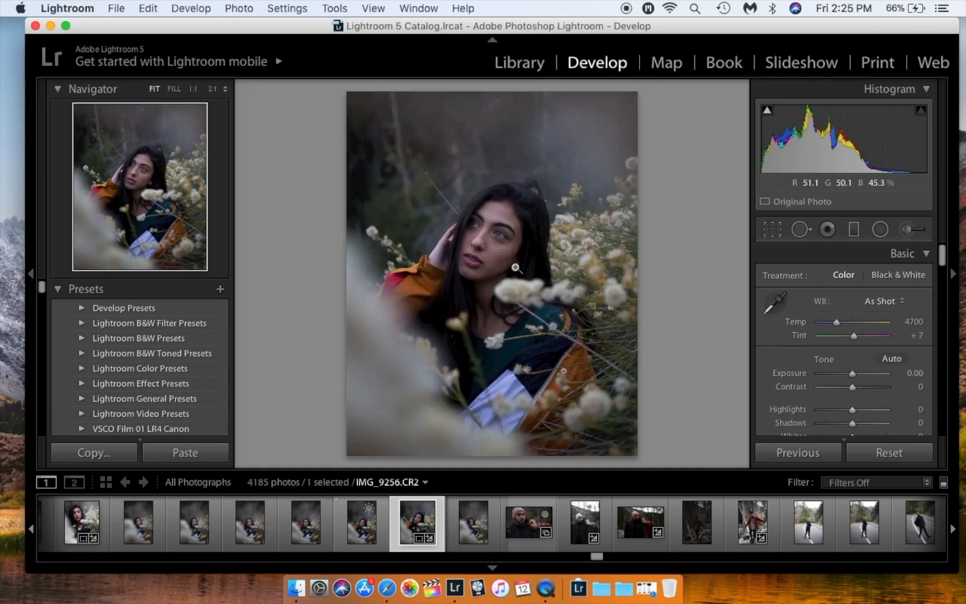
click(487, 231)
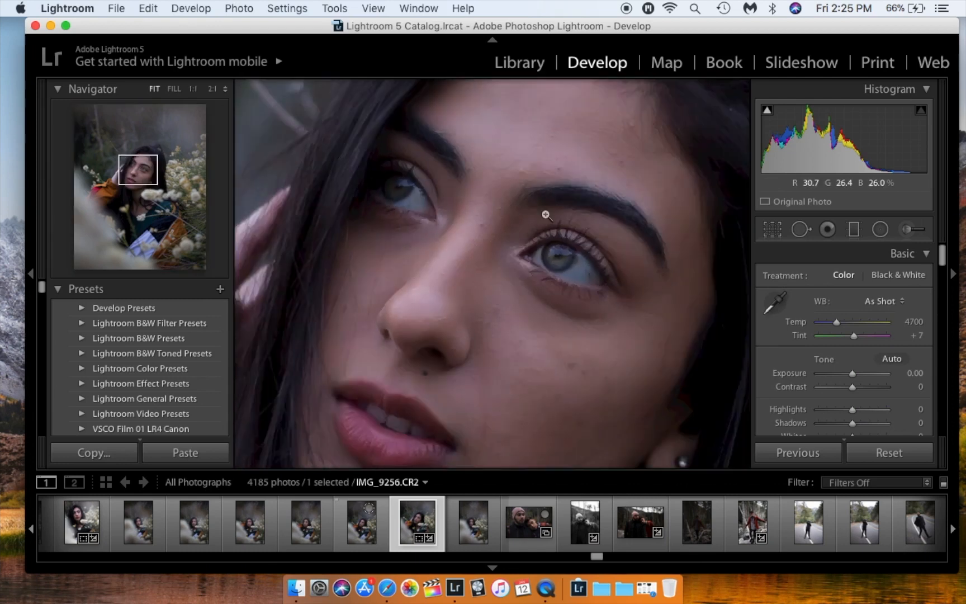
click(545, 215)
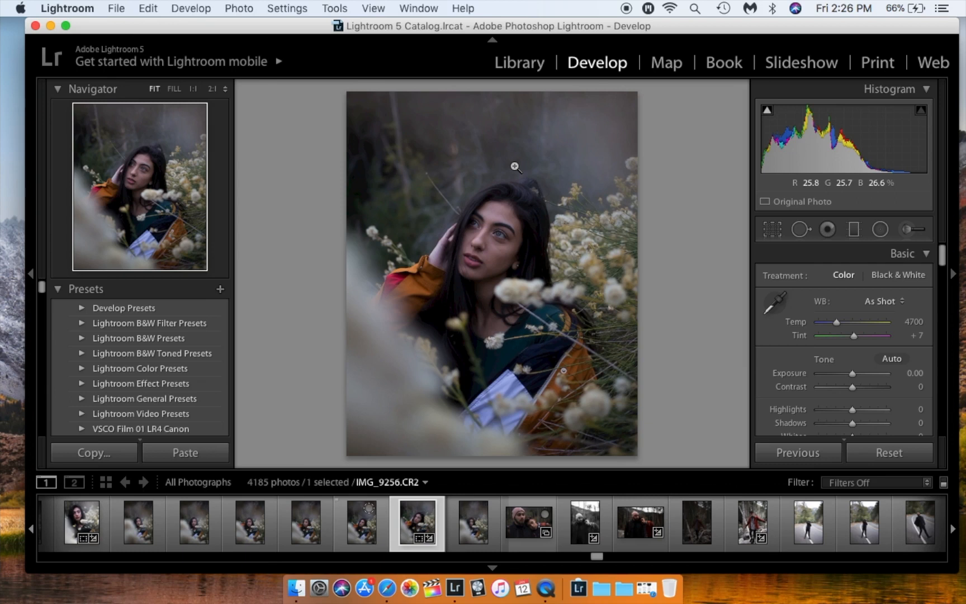
scroll(840, 338, down, 10)
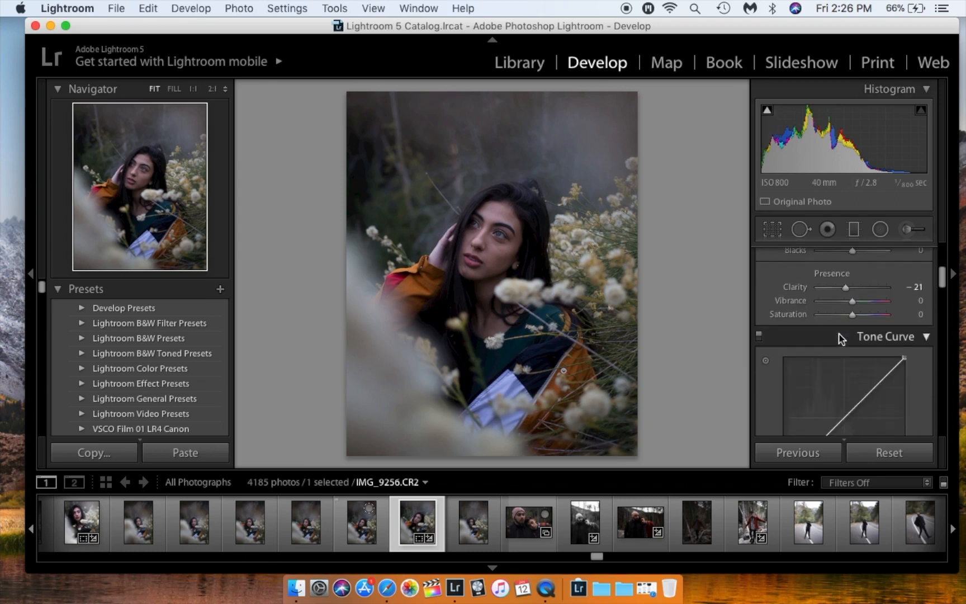
scroll(839, 334, down, 10)
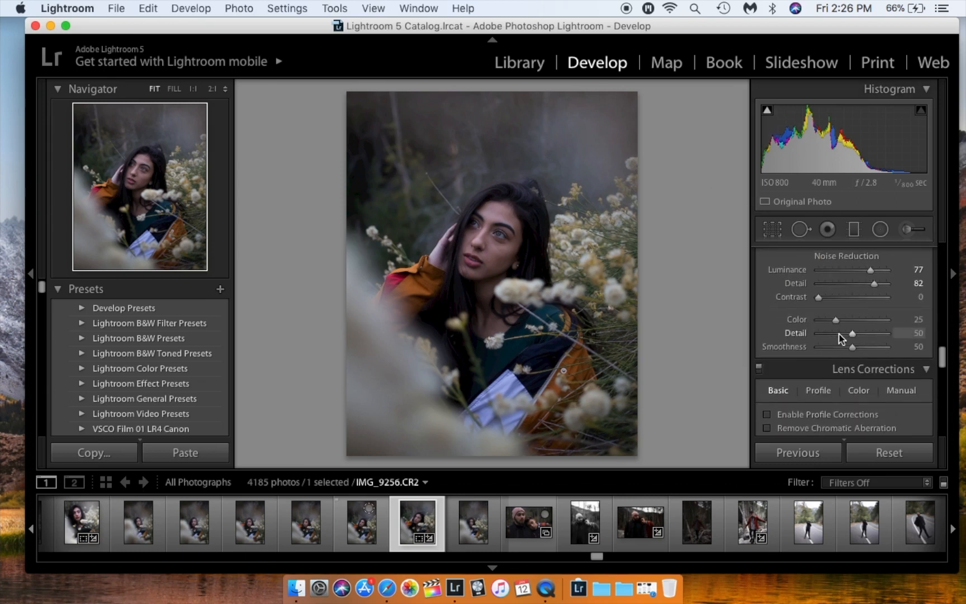
scroll(838, 332, up, 3)
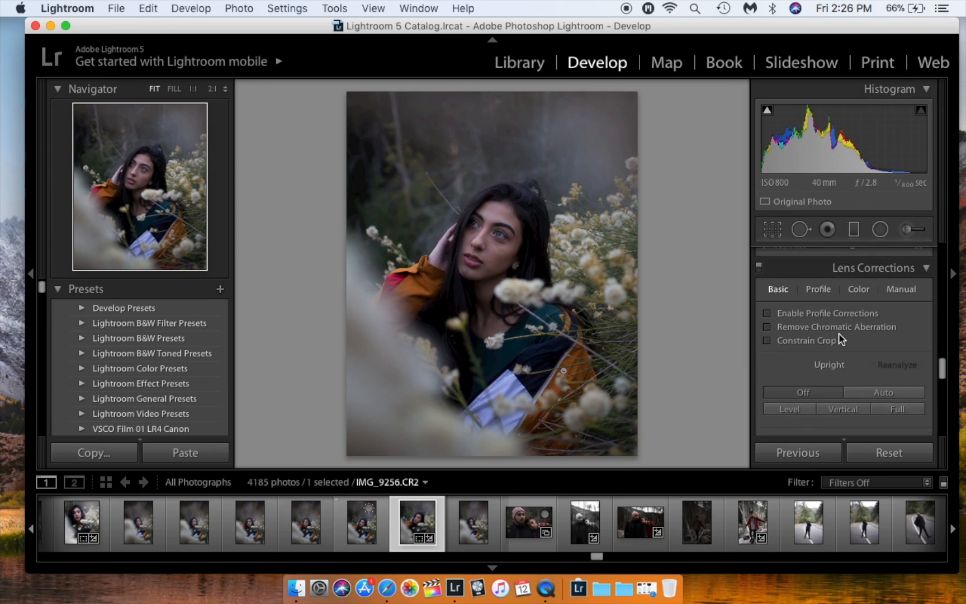
click(769, 315)
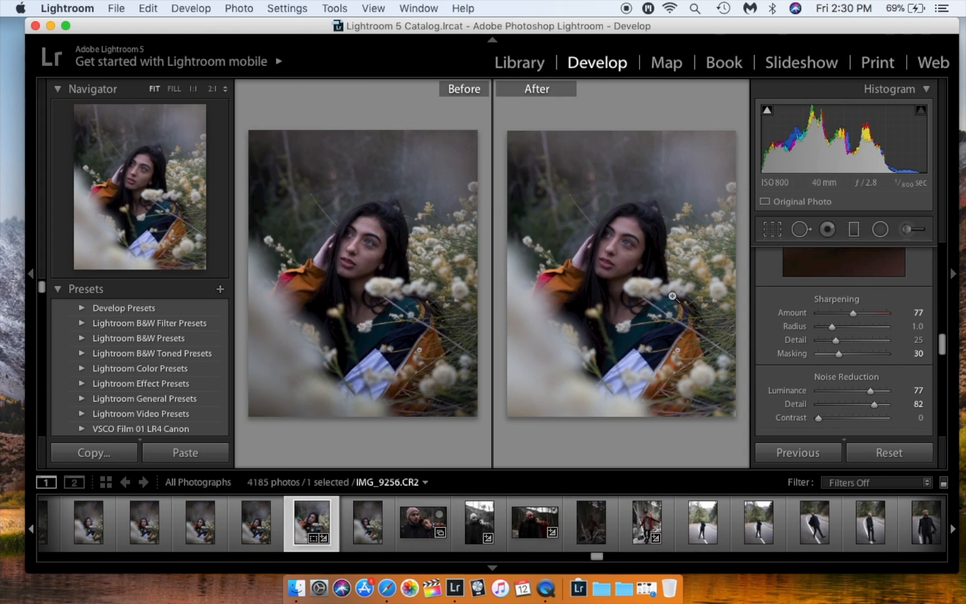
Step: Compare the before and after versions at 1:1 across the woman's forehead, eye, mouth and cheek
click(609, 232)
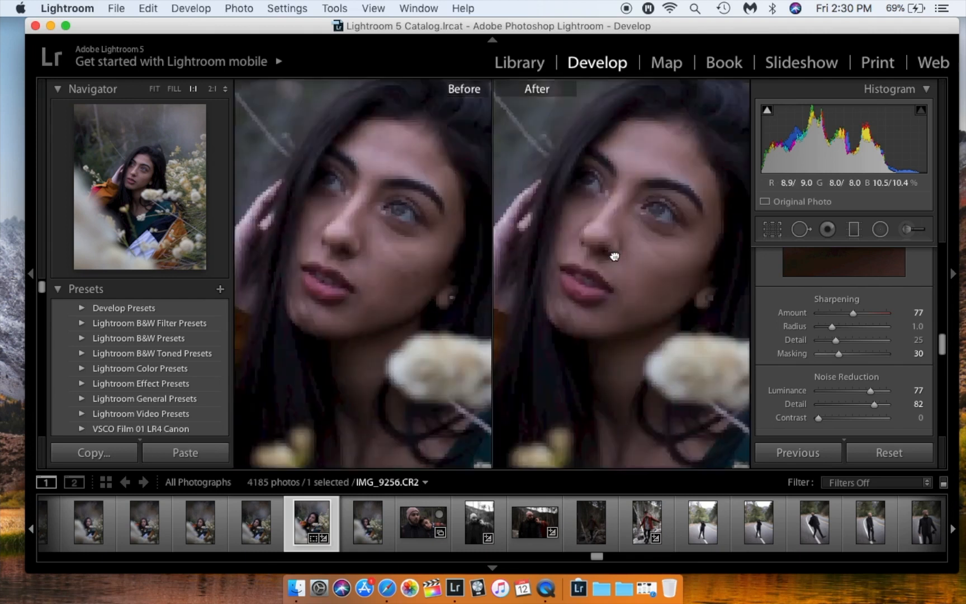
drag(662, 260, 595, 448)
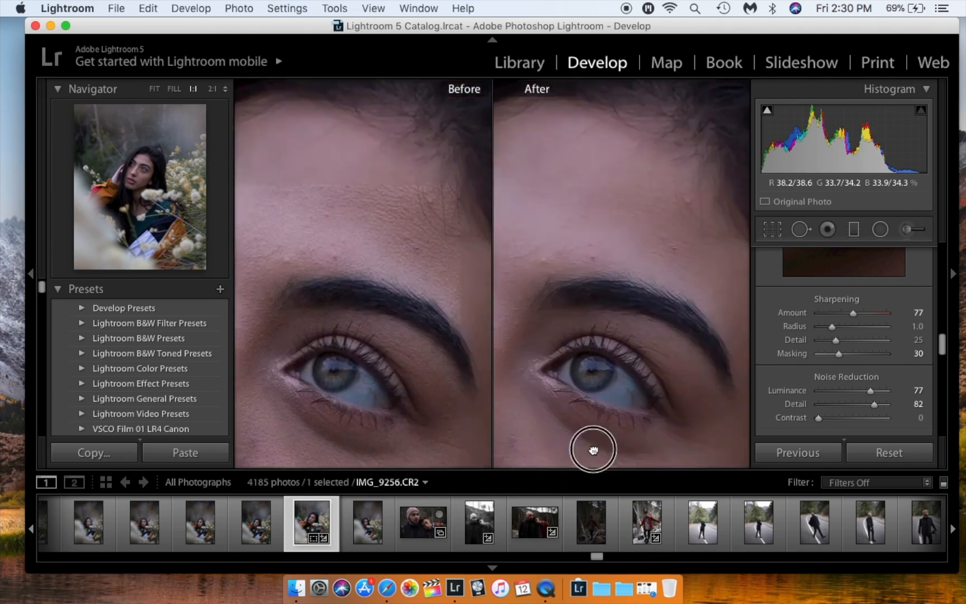
drag(674, 324, 587, 239)
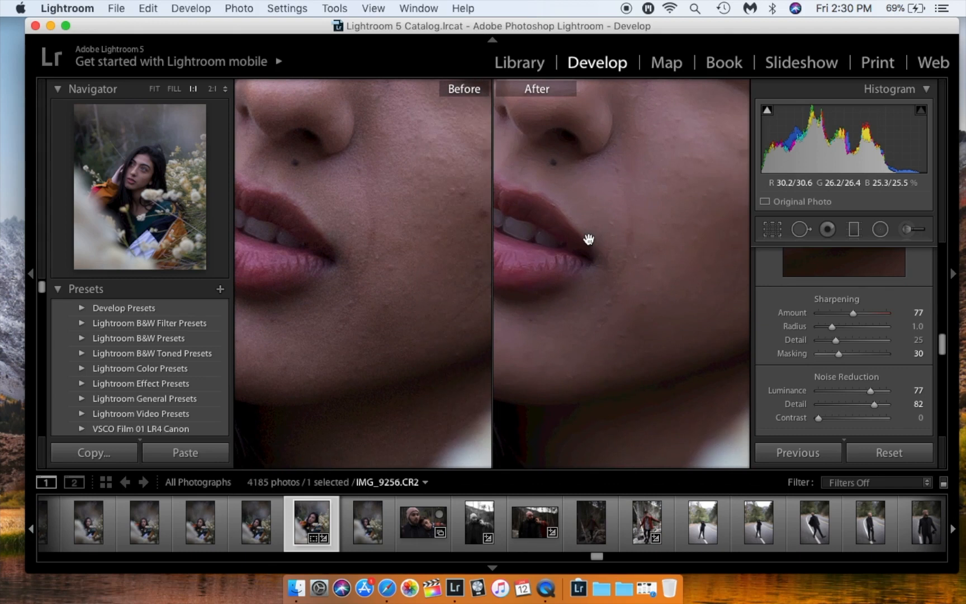
drag(588, 239, 662, 280)
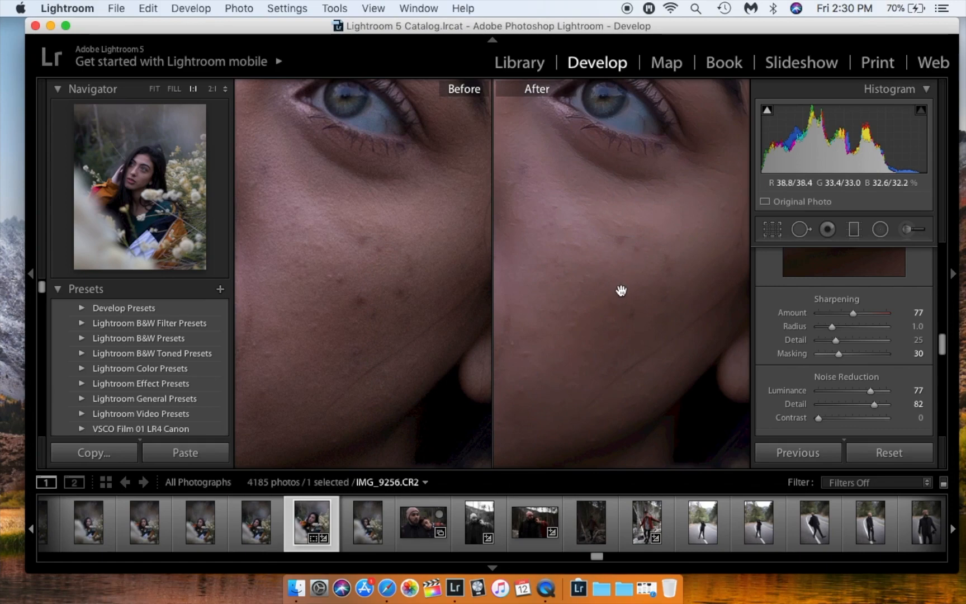
drag(621, 290, 649, 281)
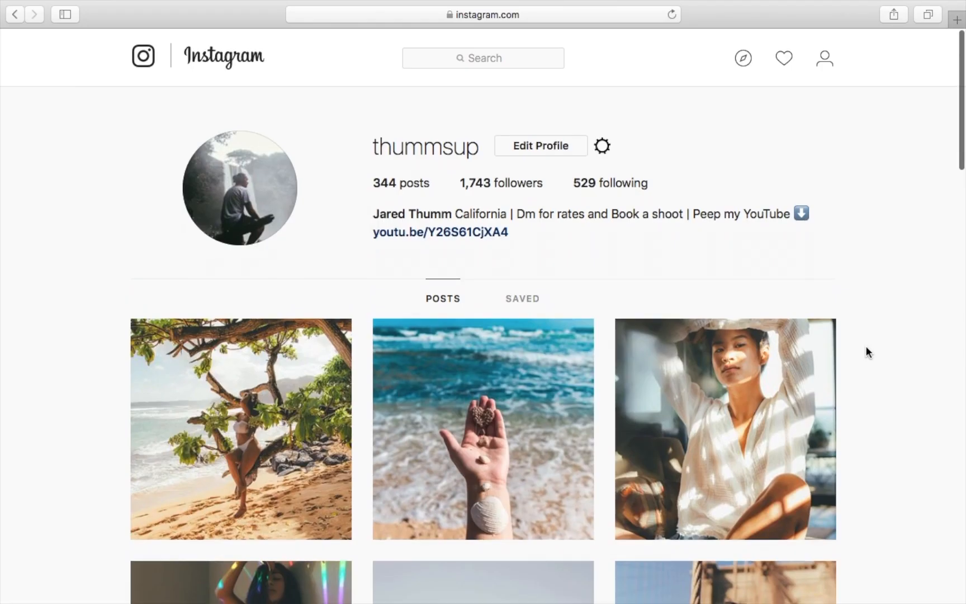
Step: Browse the posted photos on the photographer's Instagram profile in the web browser
scroll(866, 347, down, 5)
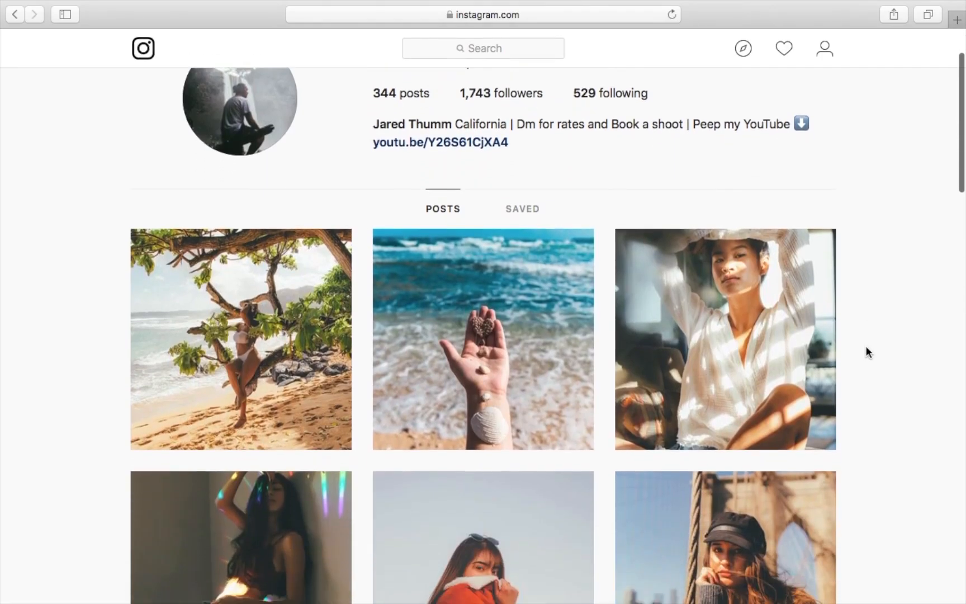
scroll(866, 346, down, 9)
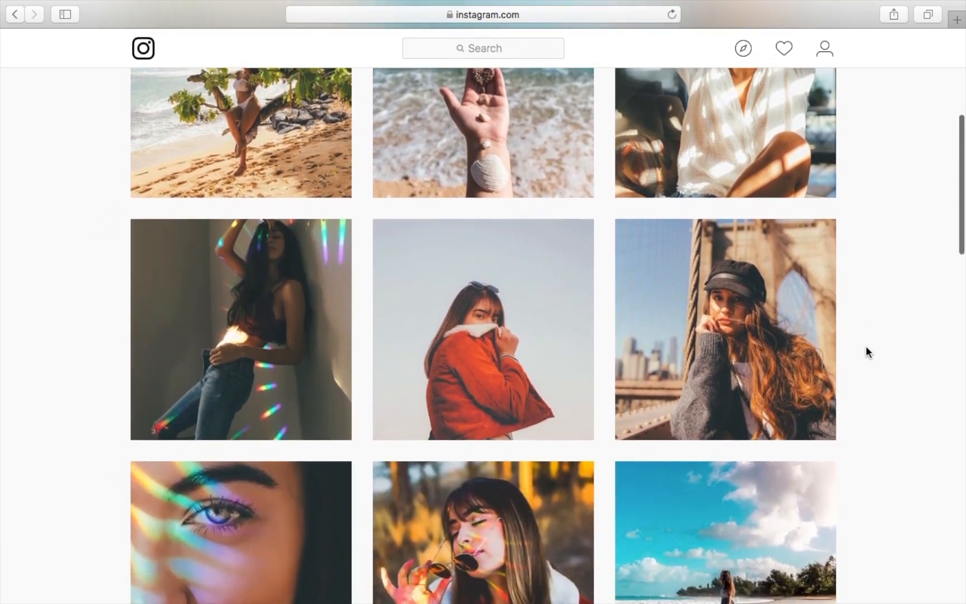